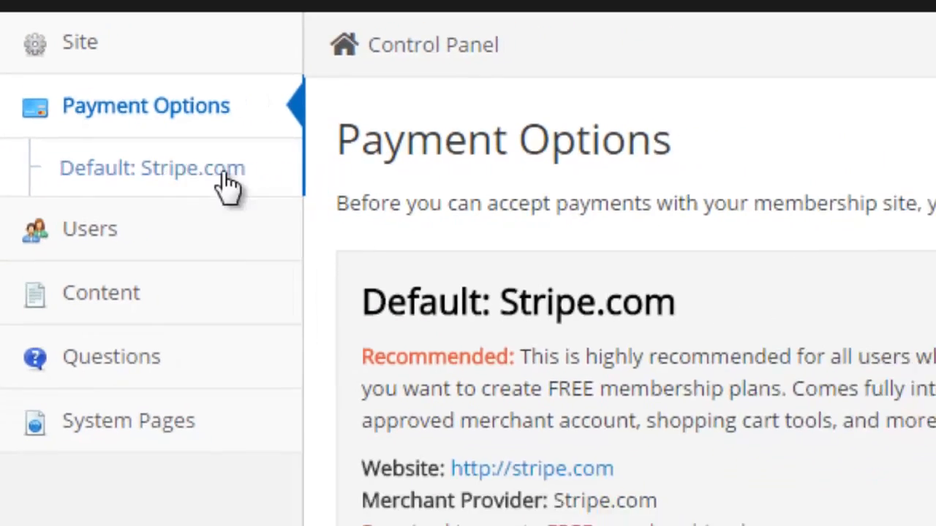
Start a new Stripe.com payment plan of type One time charge and name it "One time charge".
left_click(223, 179)
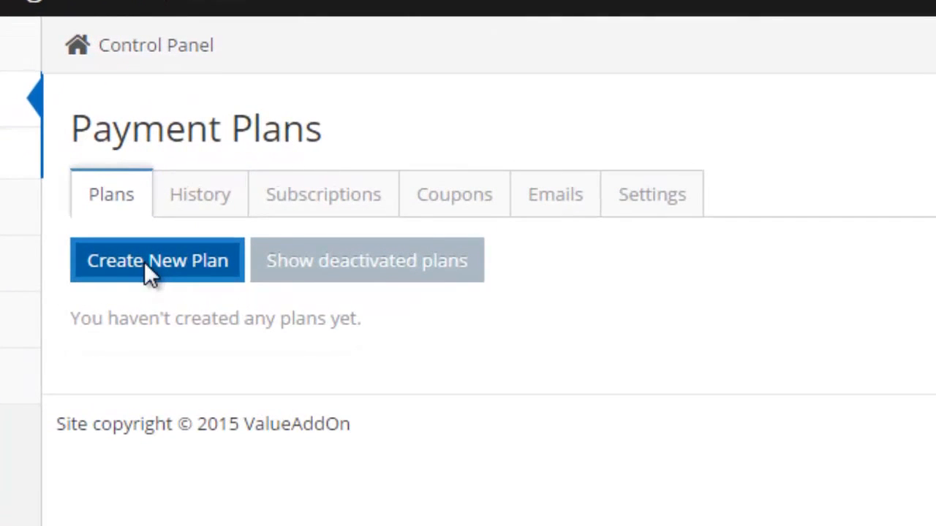
left_click(145, 266)
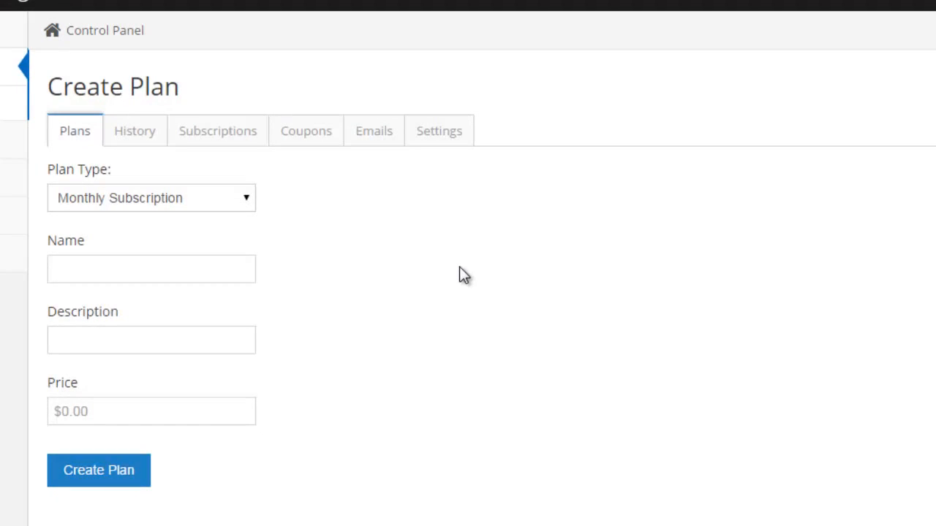
left_click(238, 197)
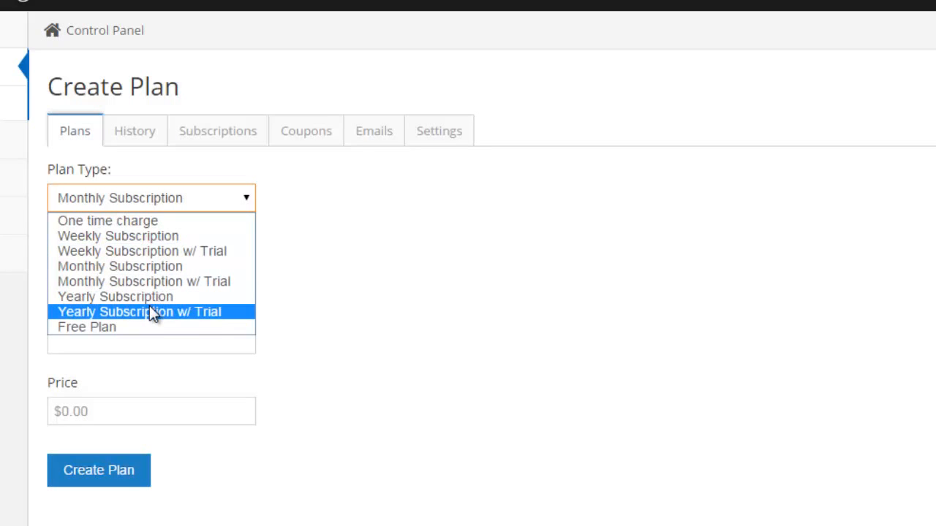
left_click(139, 226)
left_click(99, 268)
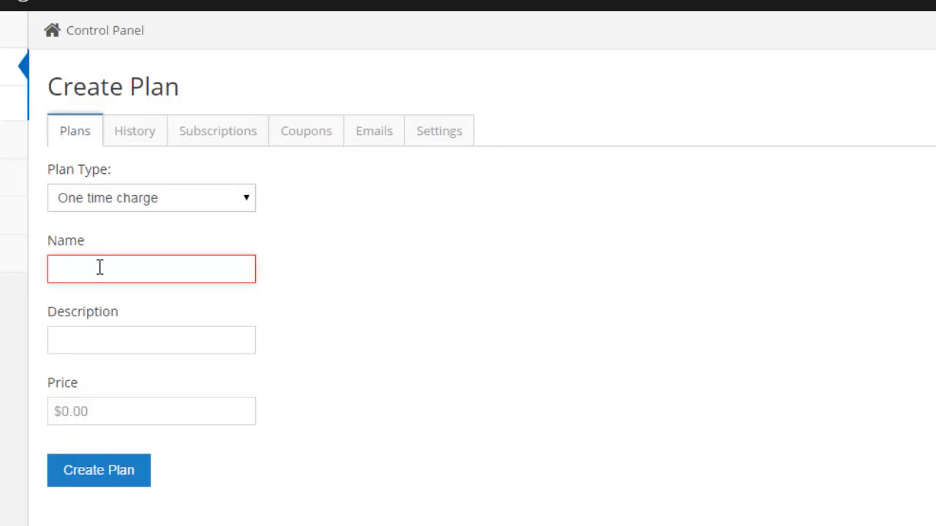
type("One time charge")
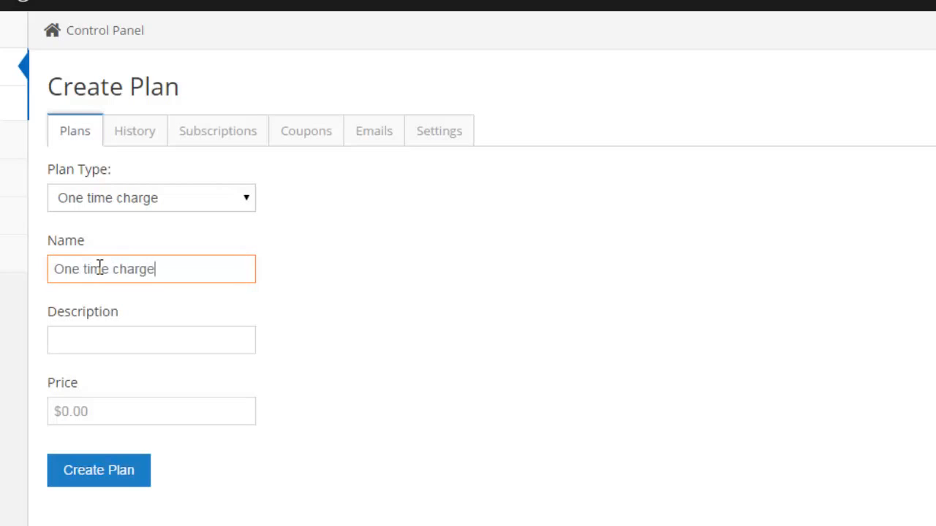
Describe the plan as "only cost you once.", set its price to 97.00 and create it.
left_click(103, 334)
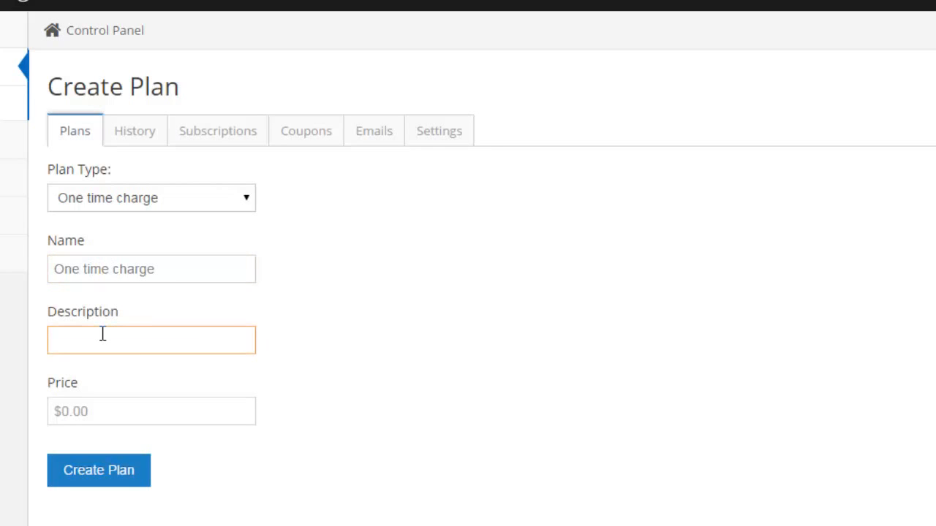
type("only cost you once.")
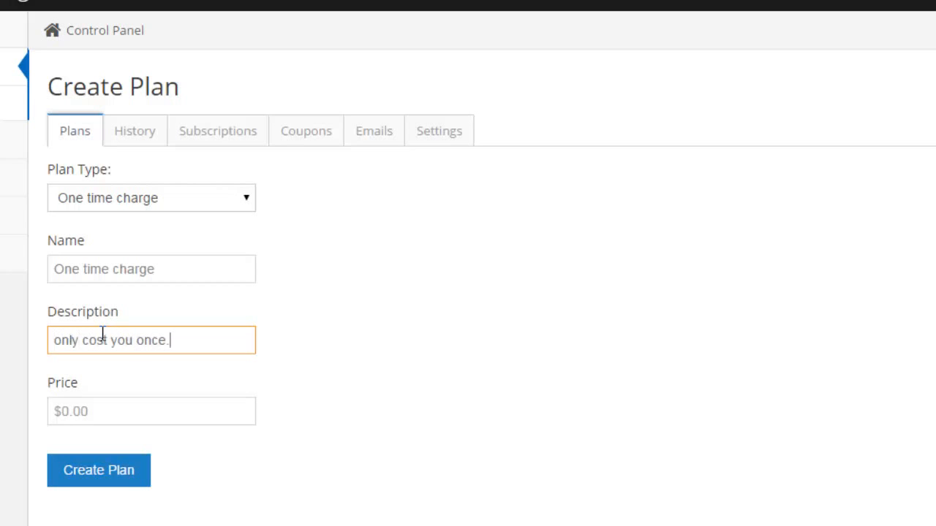
left_click(93, 411)
type("9")
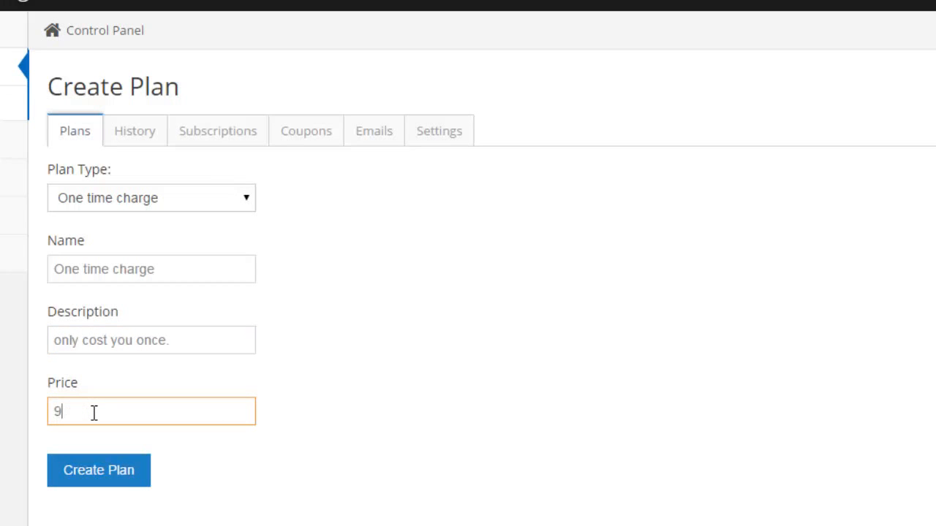
type("7.00")
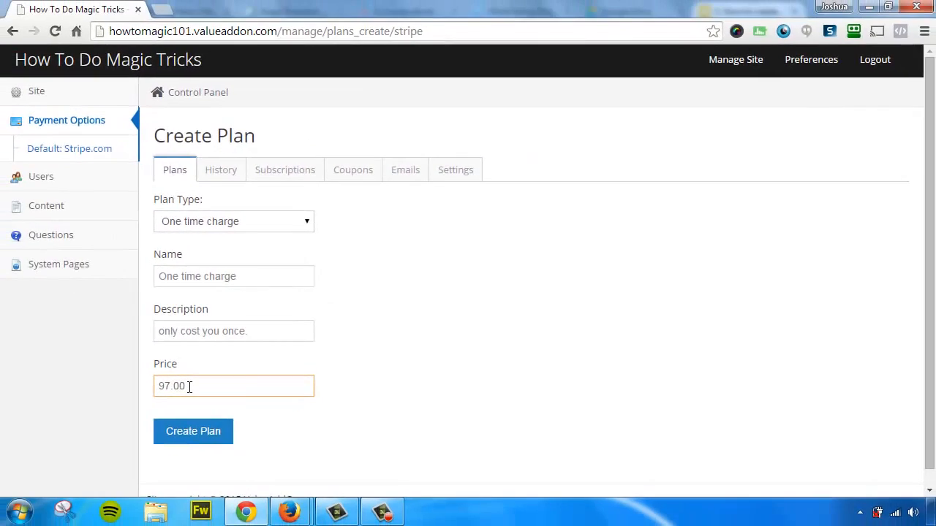
left_click(192, 432)
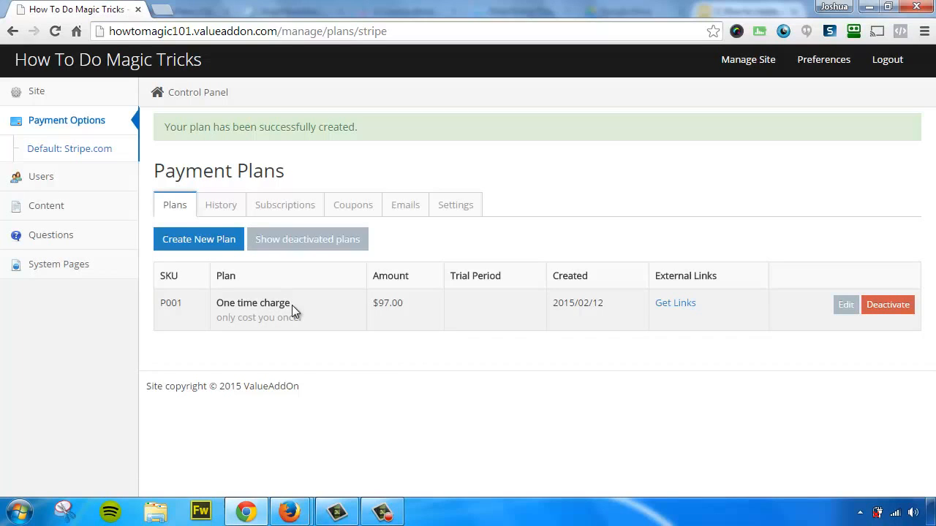
View the external subscribe link for the One time charge plan, then close the embed code dialog.
left_click(670, 305)
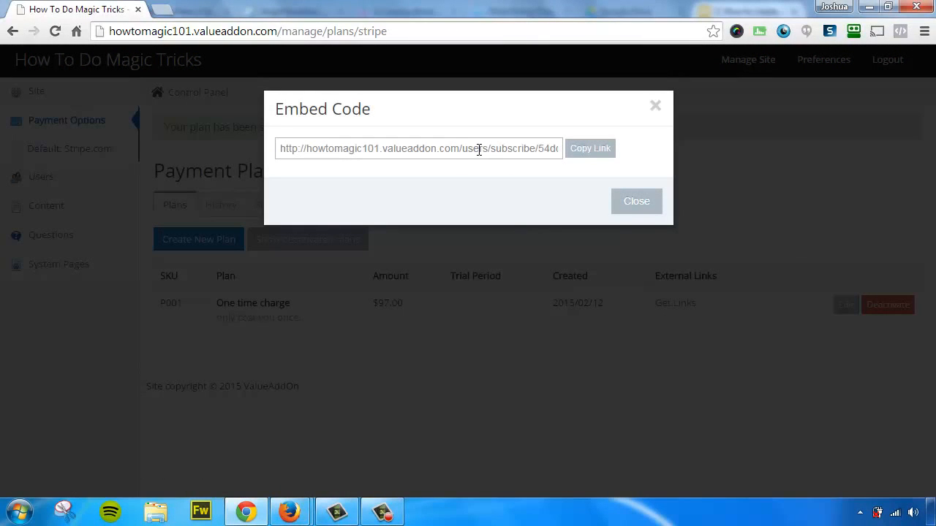
left_click(655, 107)
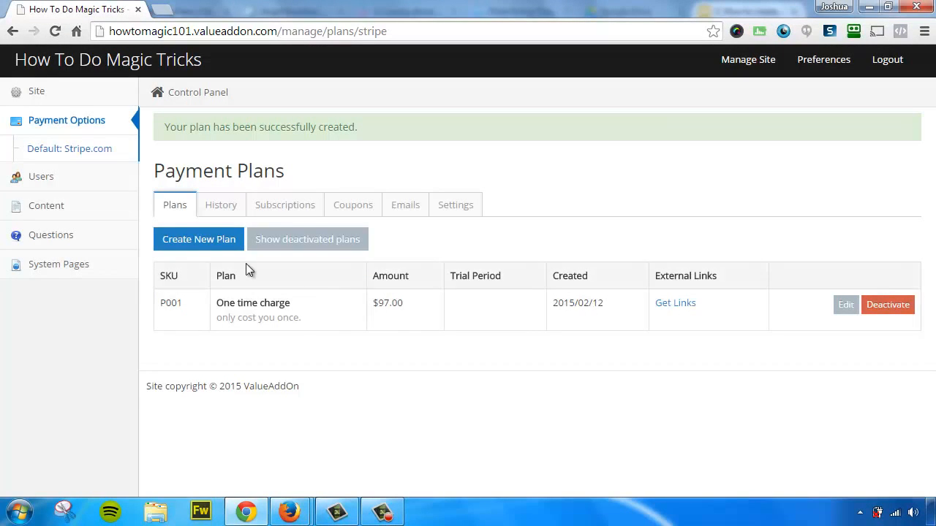
Start another plan of type Monthly Subscription and name it "Monthly subscription", correcting the spelling.
left_click(198, 246)
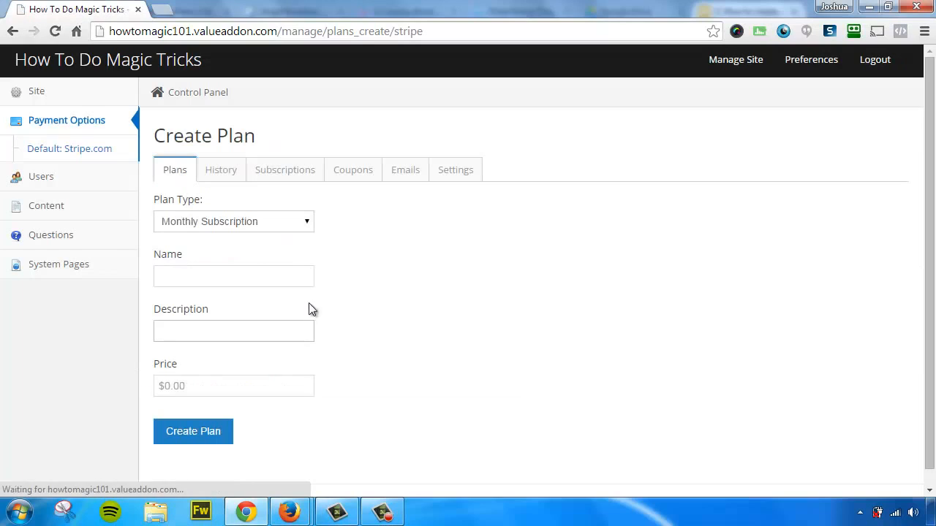
left_click(299, 227)
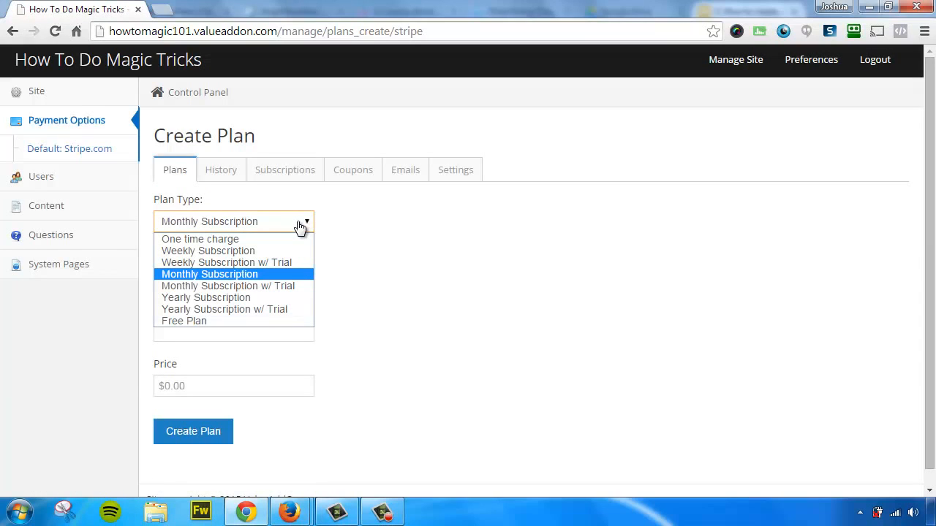
left_click(247, 274)
left_click(228, 280)
type("Monthly")
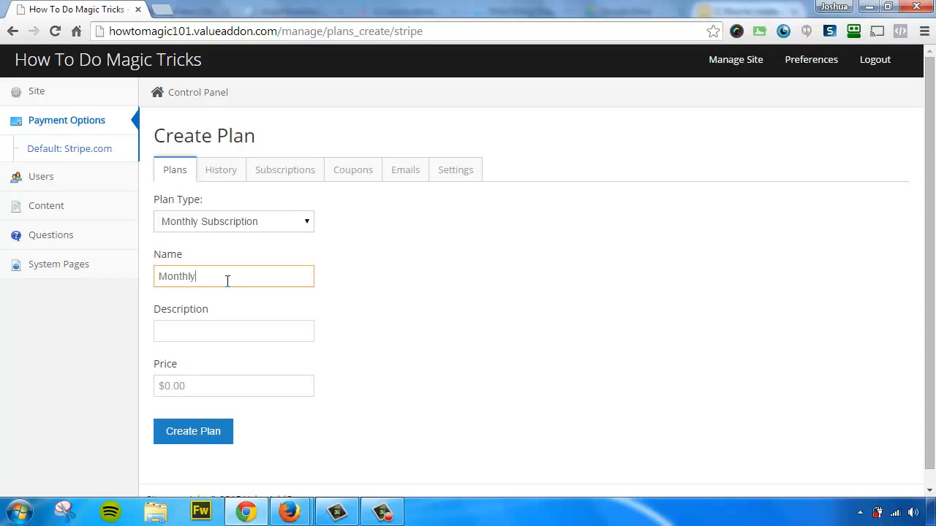
type(" subscripotiion")
right_click(236, 278)
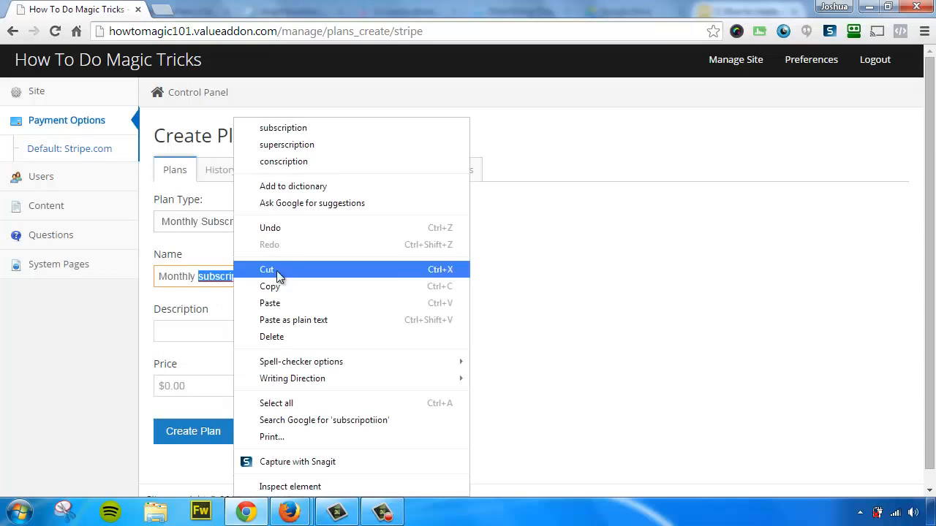
left_click(283, 128)
Describe the monthly plan as "happens every month", set its price to 19.97 and create it.
left_click(208, 329)
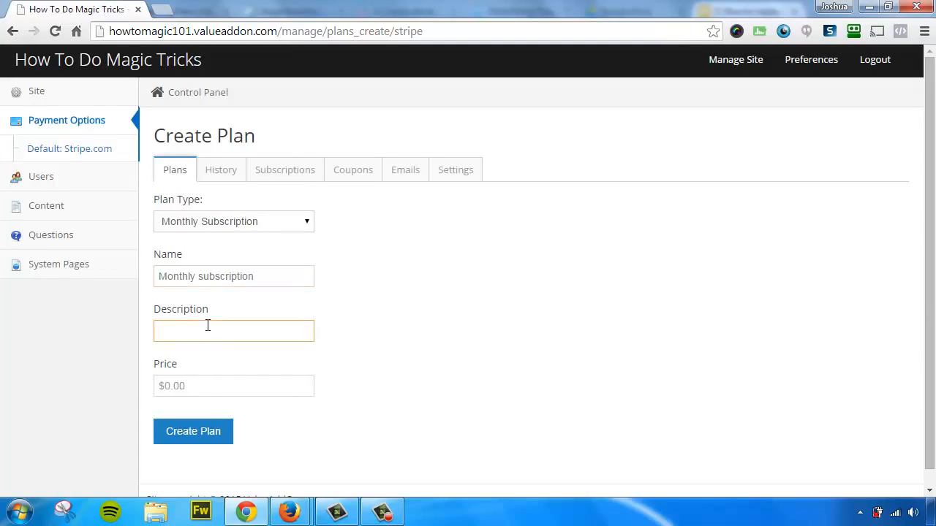
type("happens every month")
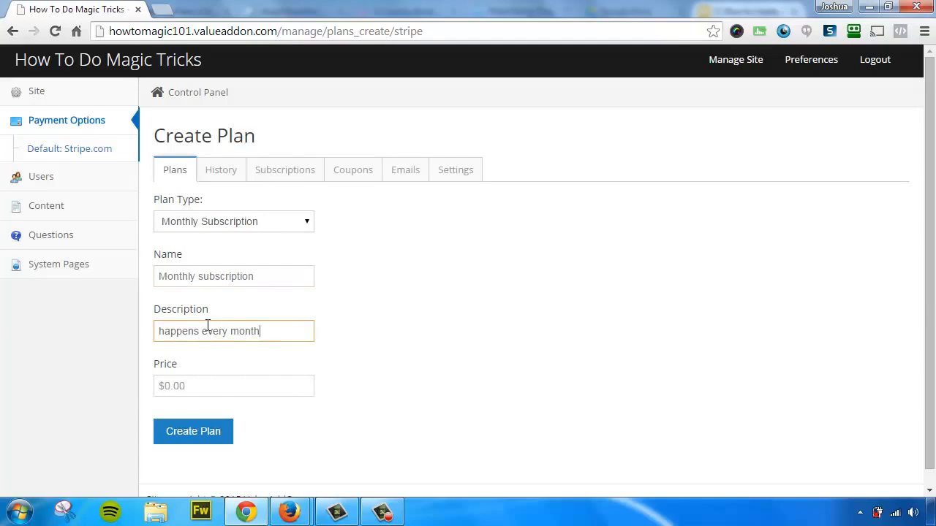
left_click(199, 383)
type("19.97")
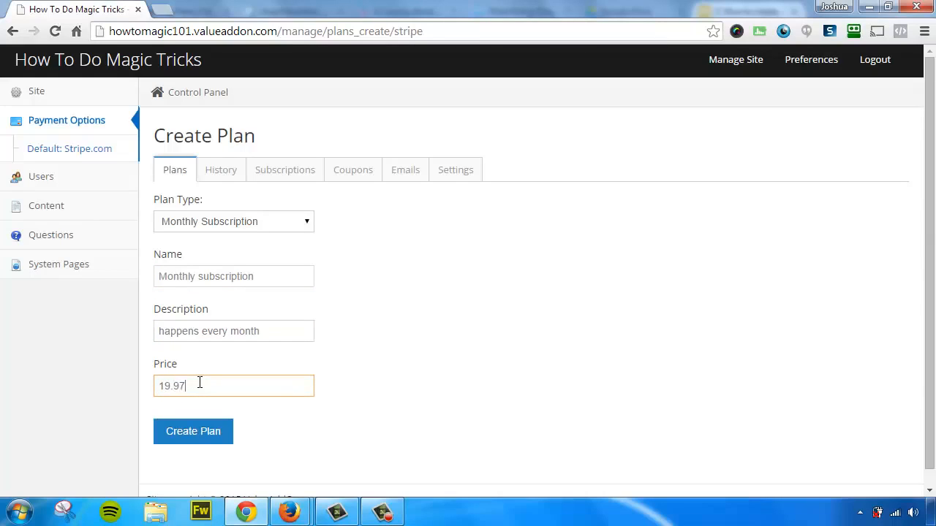
left_click(191, 432)
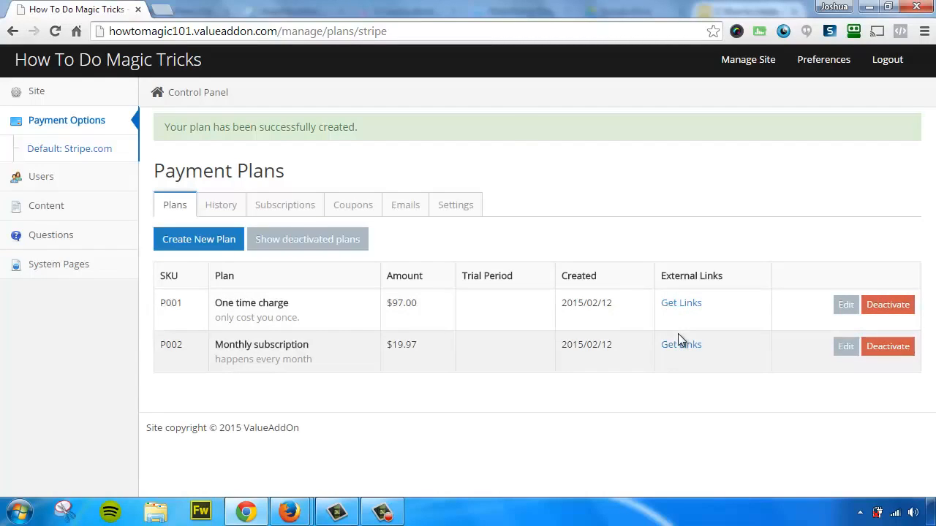
Create a Free Plan named "Free signup" with the description "signup for free".
left_click(278, 240)
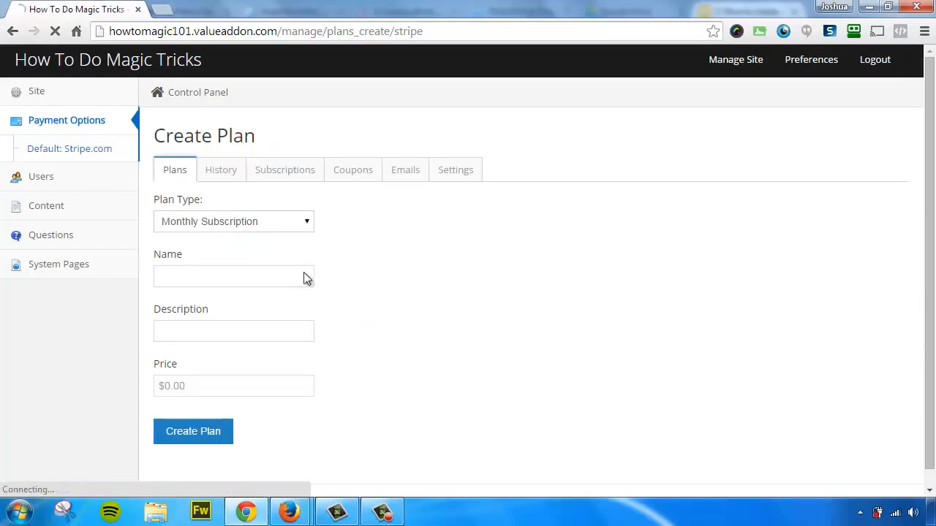
left_click(229, 219)
left_click(224, 326)
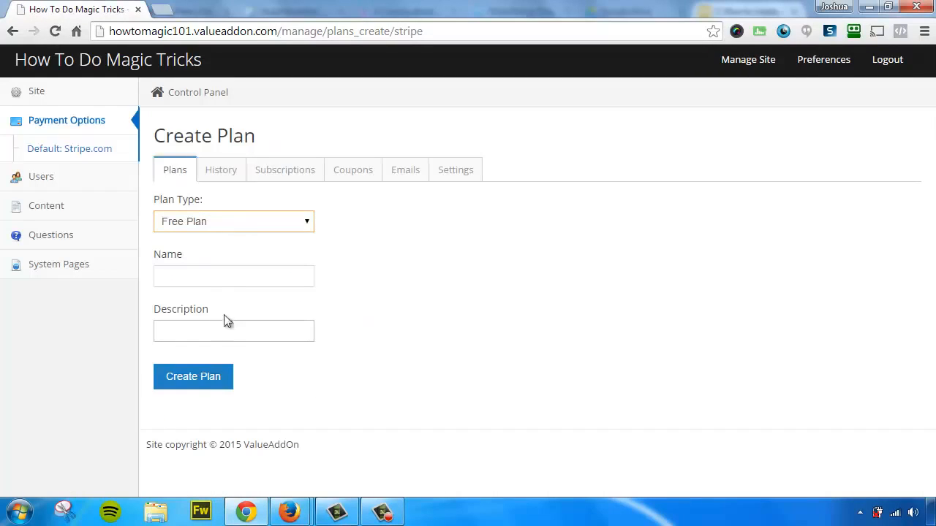
left_click(206, 274)
type("Free signup")
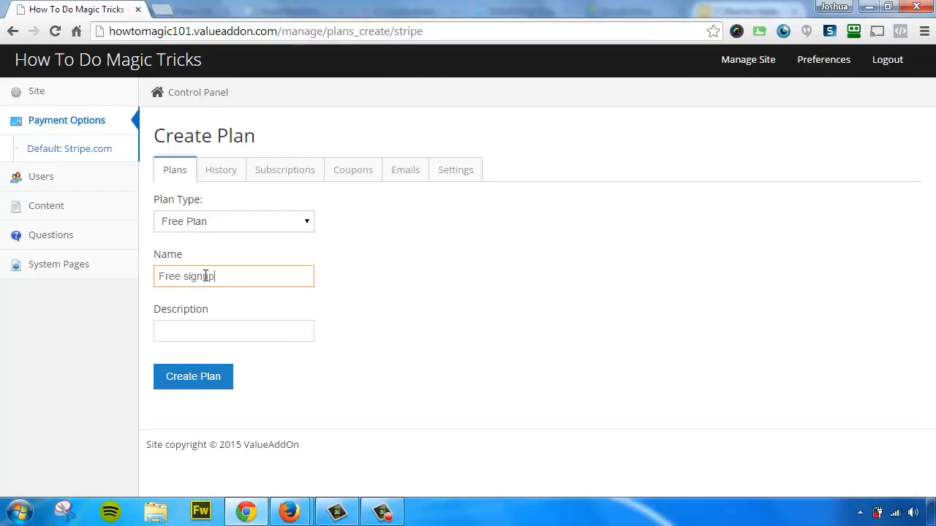
key("Tab")
type("sign")
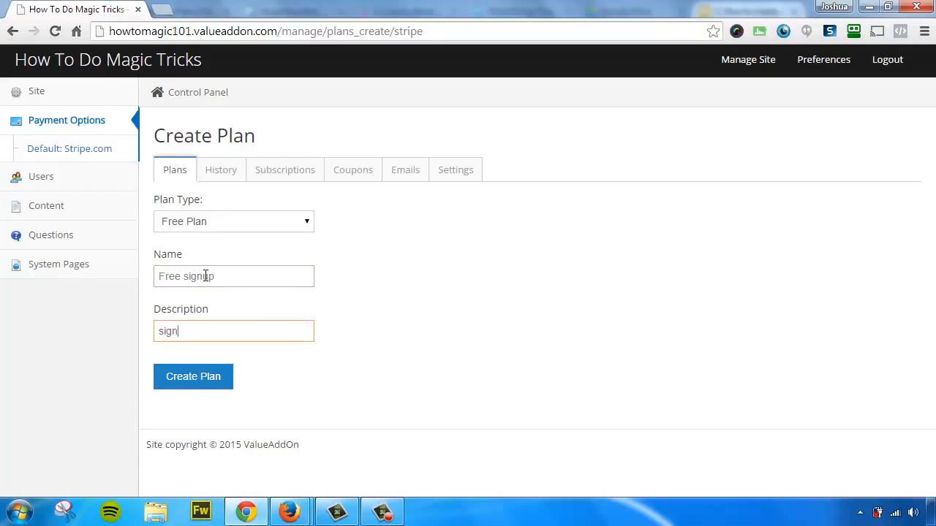
type("up for free")
left_click(175, 378)
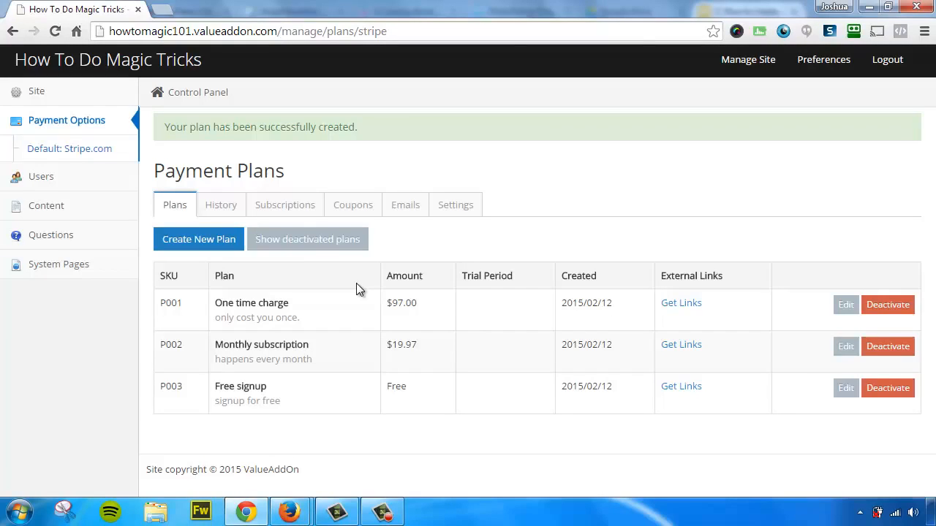
Review the Stripe payment history, subscriptions, coupons and the systems offered for third-party email integration.
left_click(222, 209)
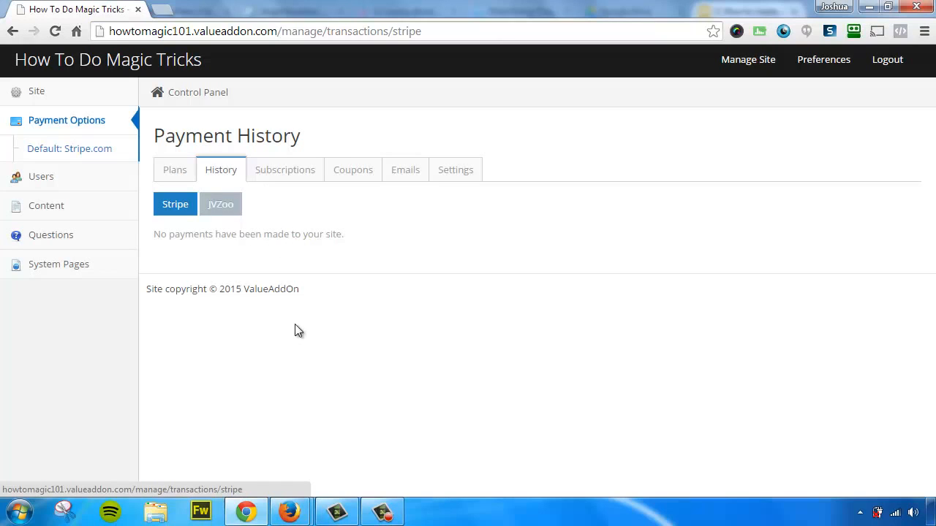
left_click(294, 177)
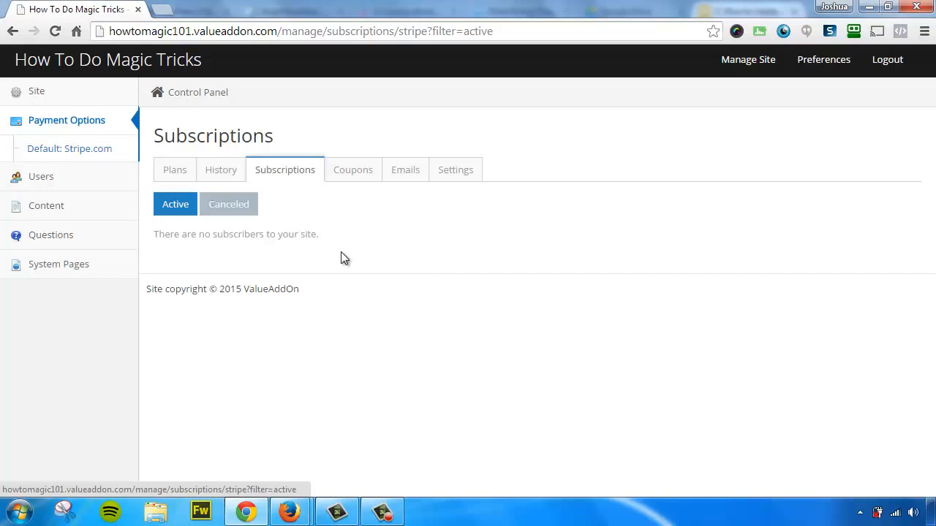
left_click(352, 174)
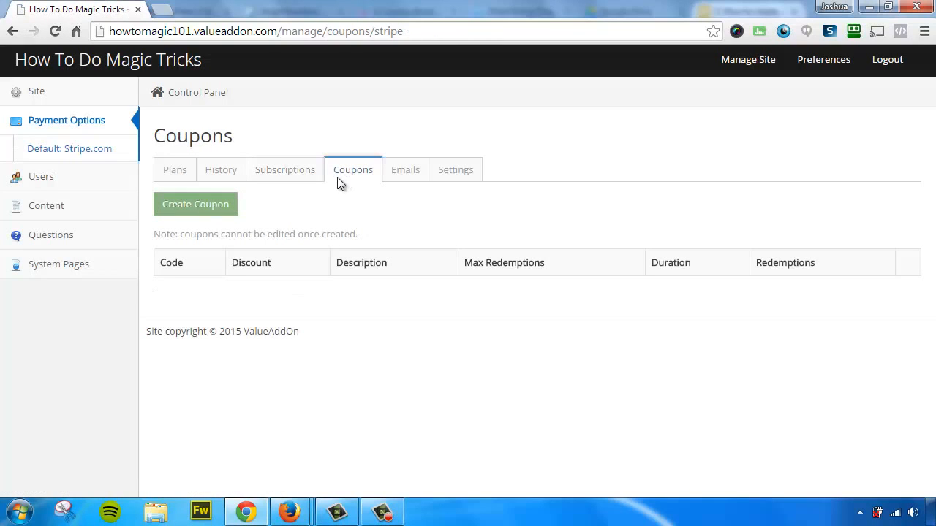
left_click(403, 172)
left_click(307, 223)
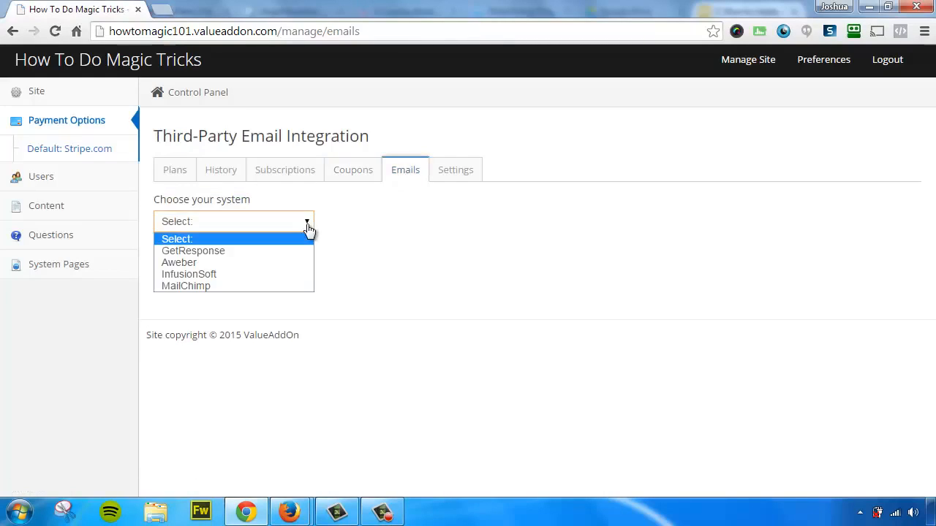
left_click(377, 236)
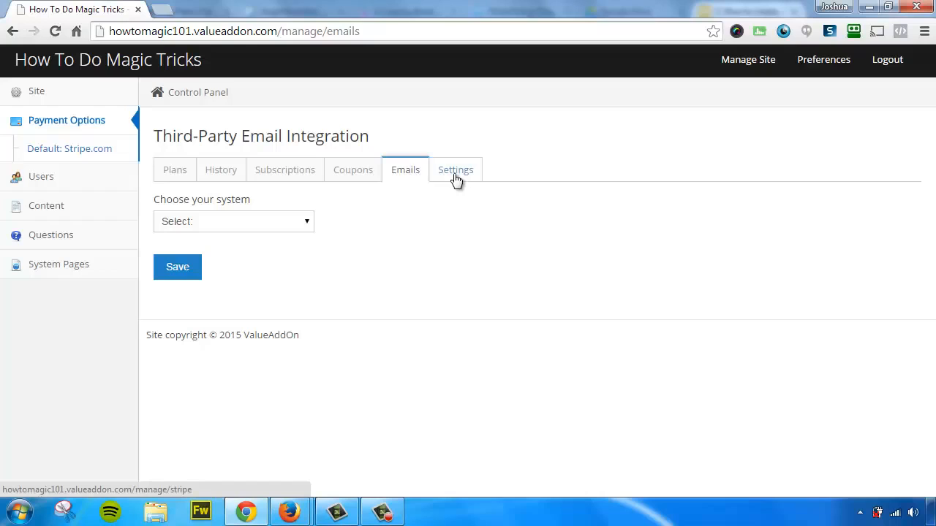
Return to the payment plans list and deactivate the One time charge plan.
left_click(175, 172)
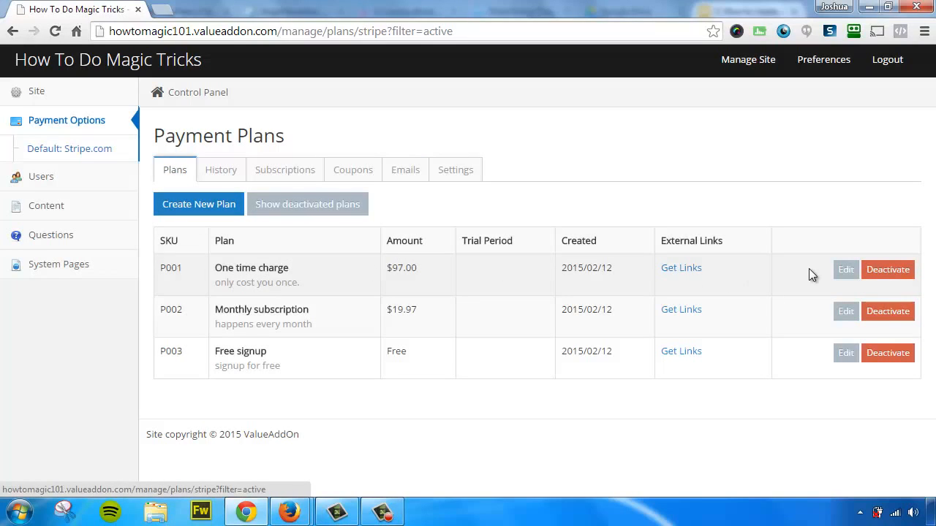
left_click(885, 278)
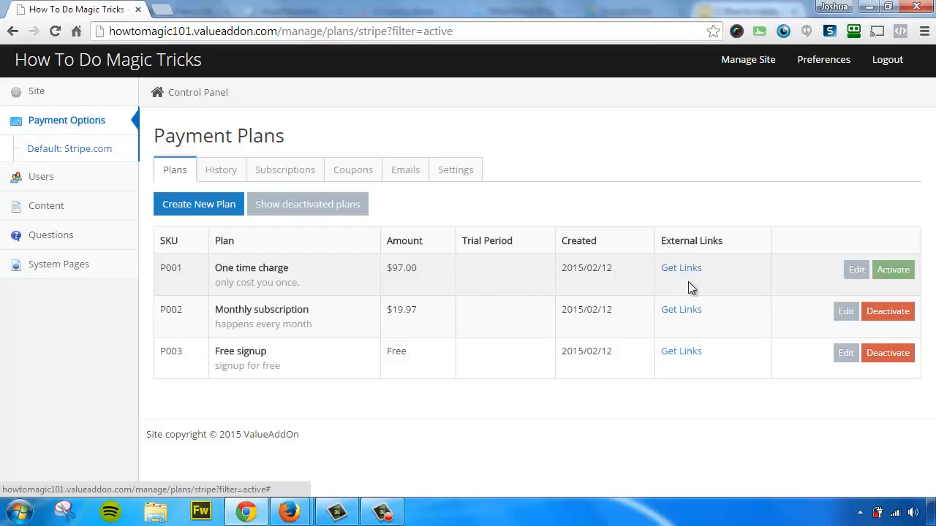
left_click(856, 270)
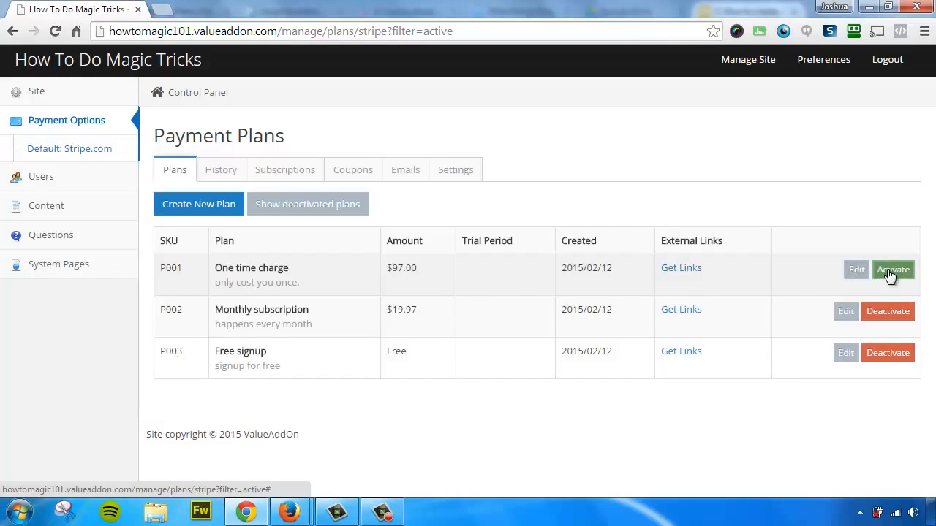